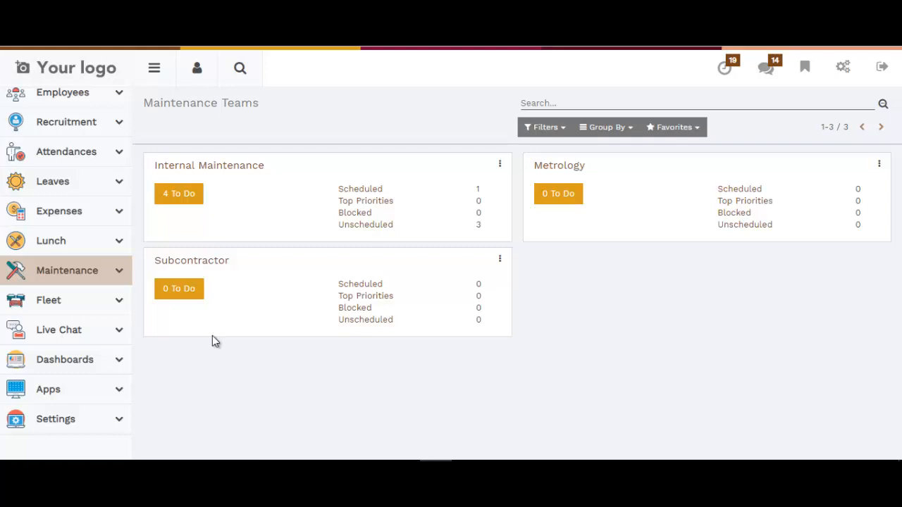
Create and save a maintenance team named Laptop Maintenance in the Maintenance configuration.
click(72, 276)
scroll(77, 296, down, 1)
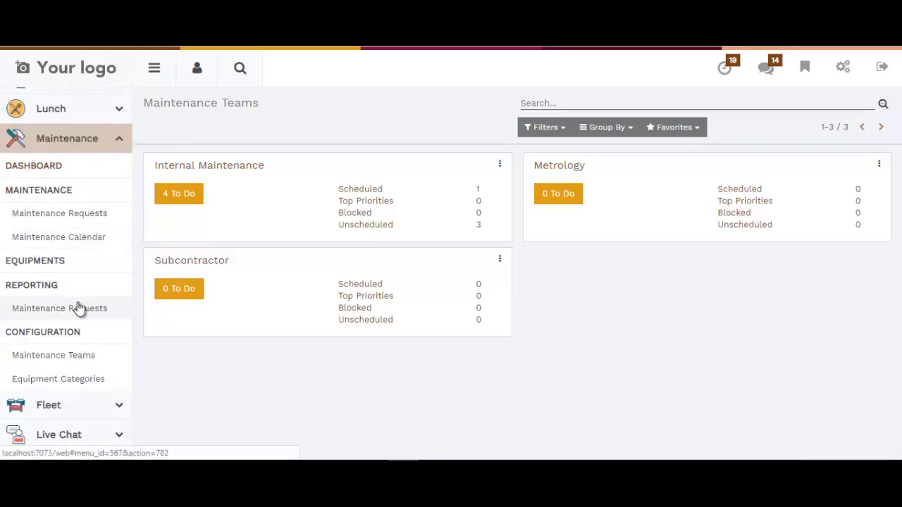
scroll(67, 189, down, 1)
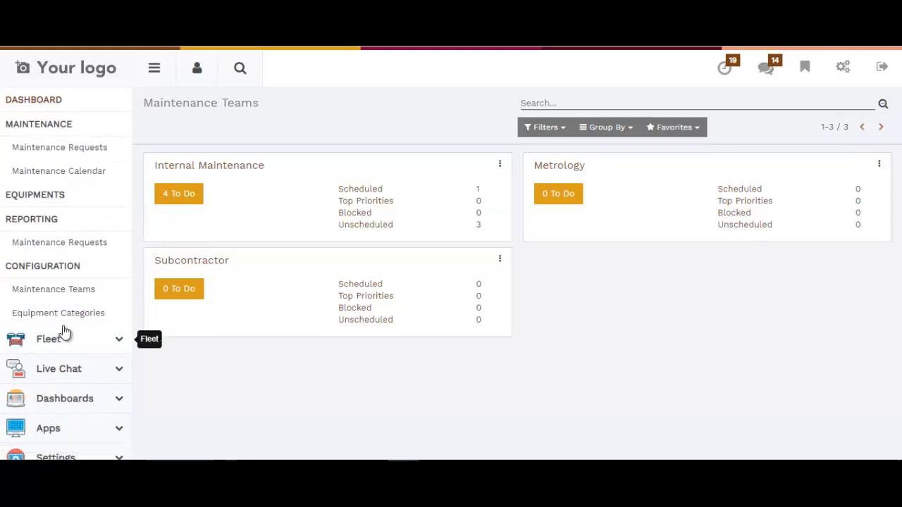
click(66, 289)
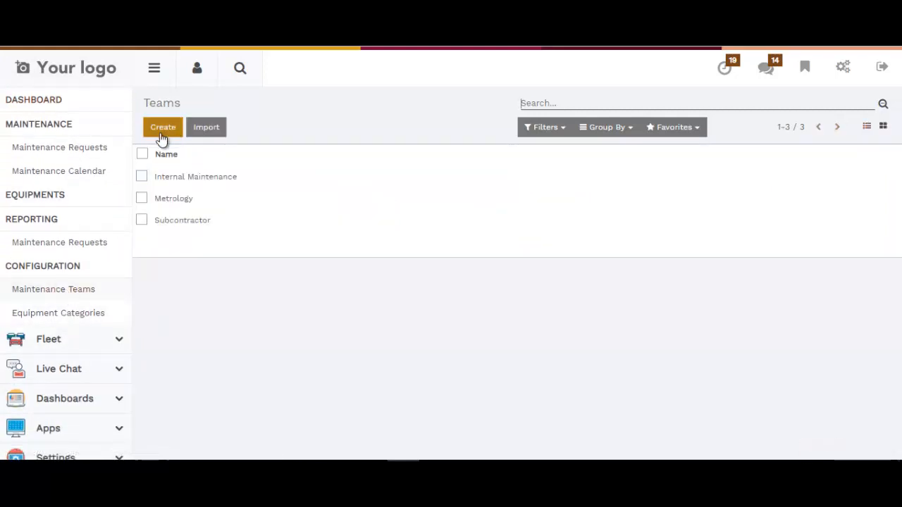
click(161, 135)
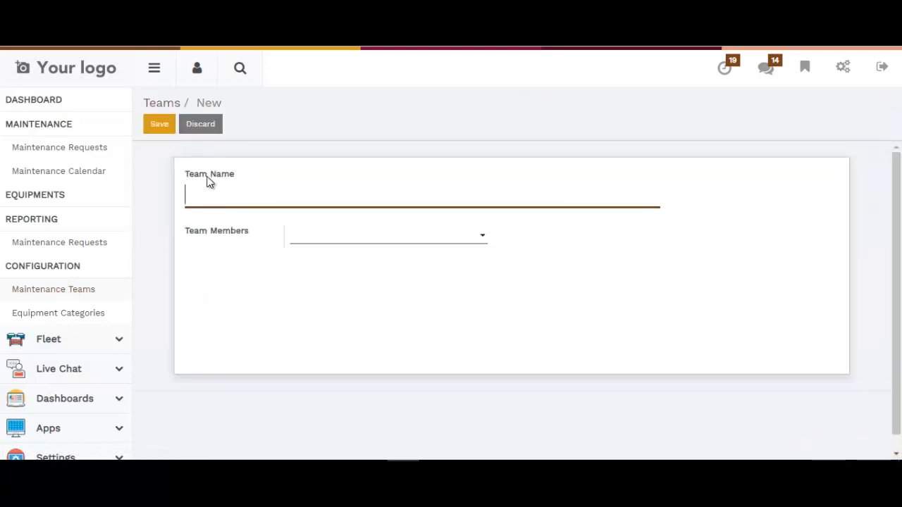
text(Lapto)
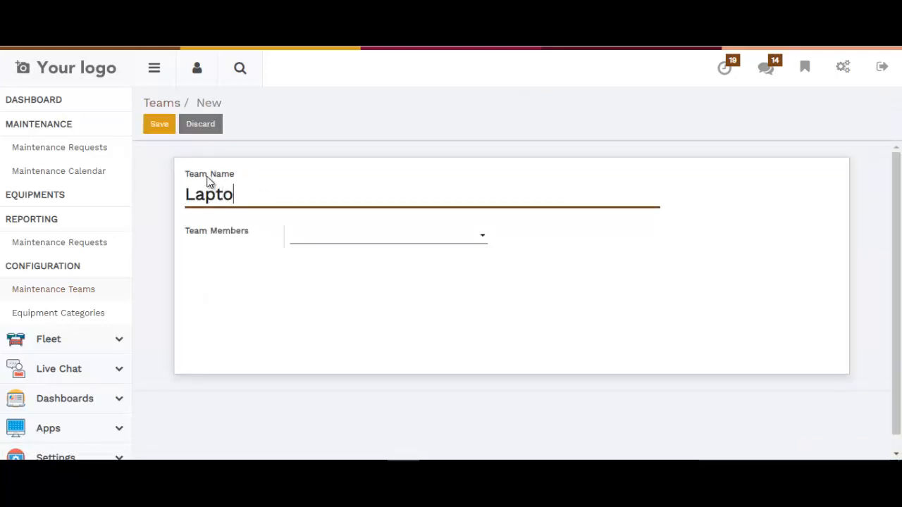
text(p Main)
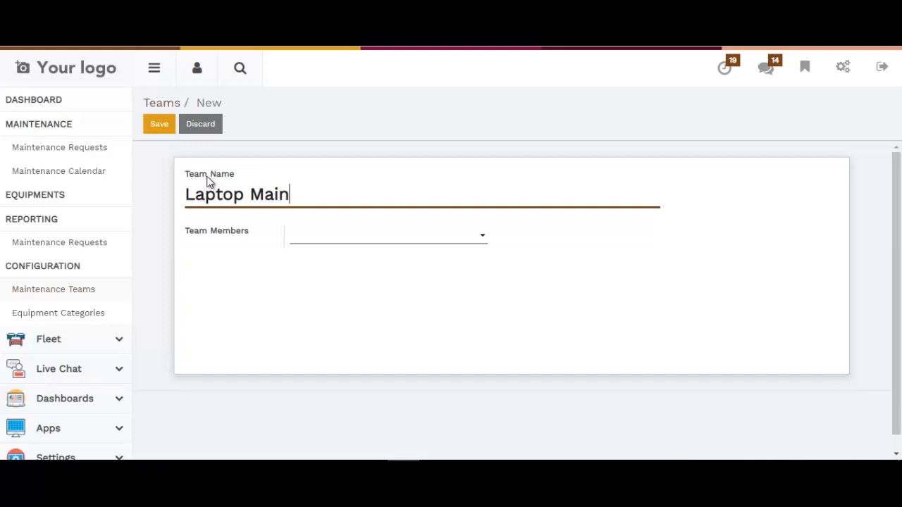
text(te)
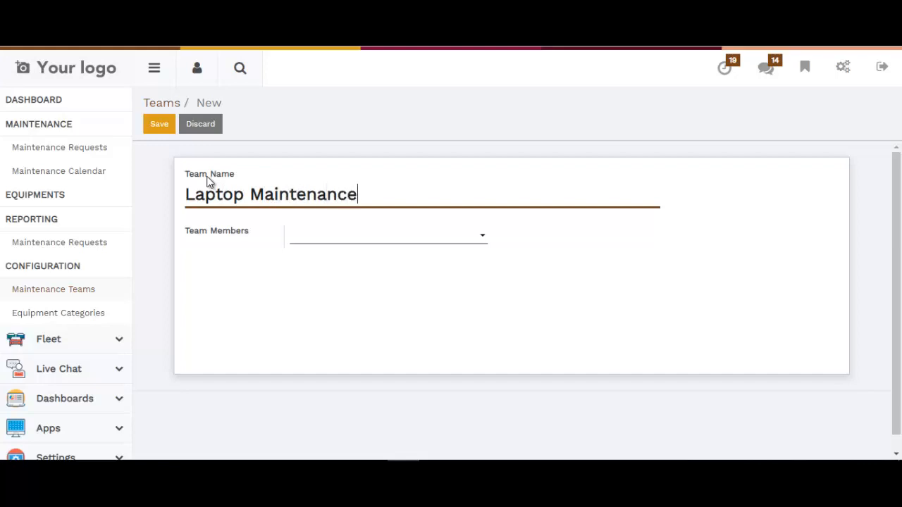
text(nance)
click(164, 130)
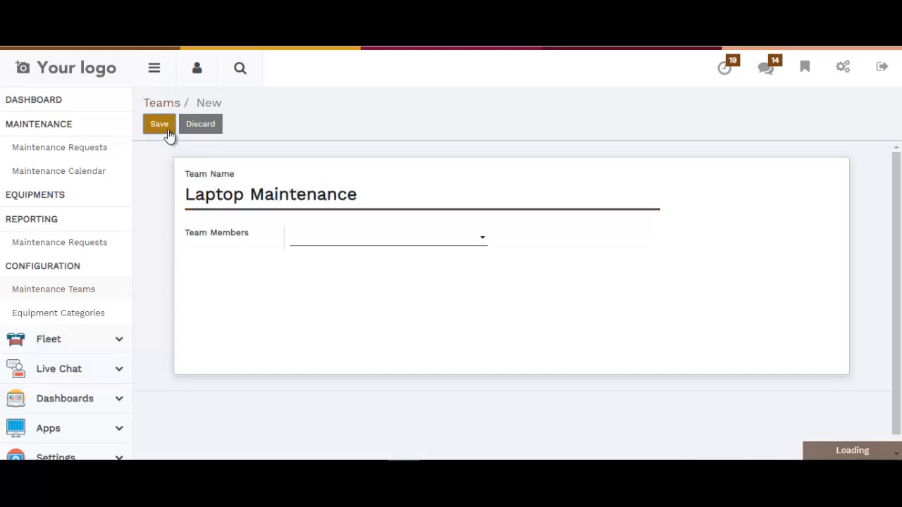
Create and save an equipment category named Laptop, leaving the default responsible person.
click(84, 315)
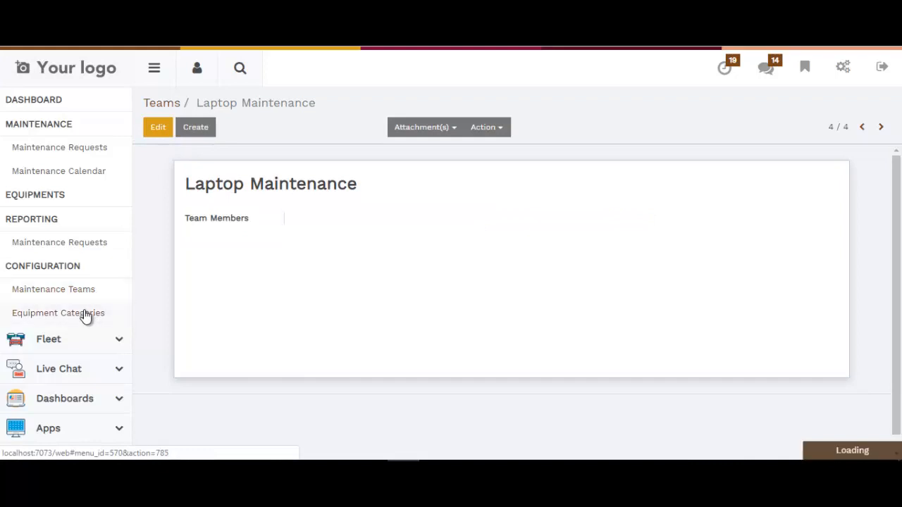
click(162, 128)
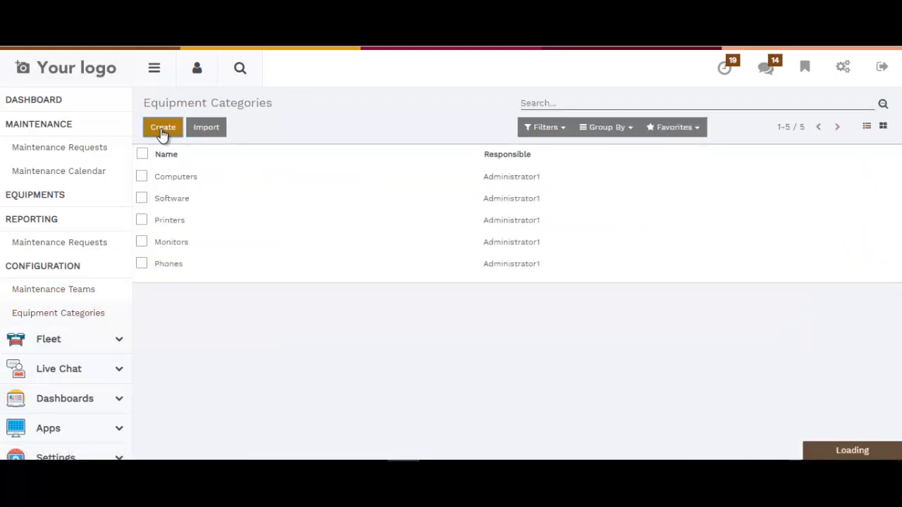
text(Lap)
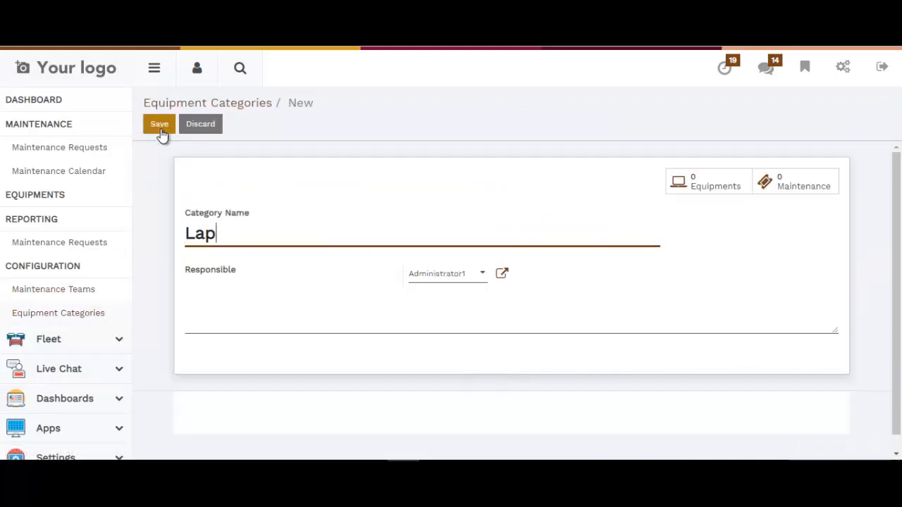
text(top)
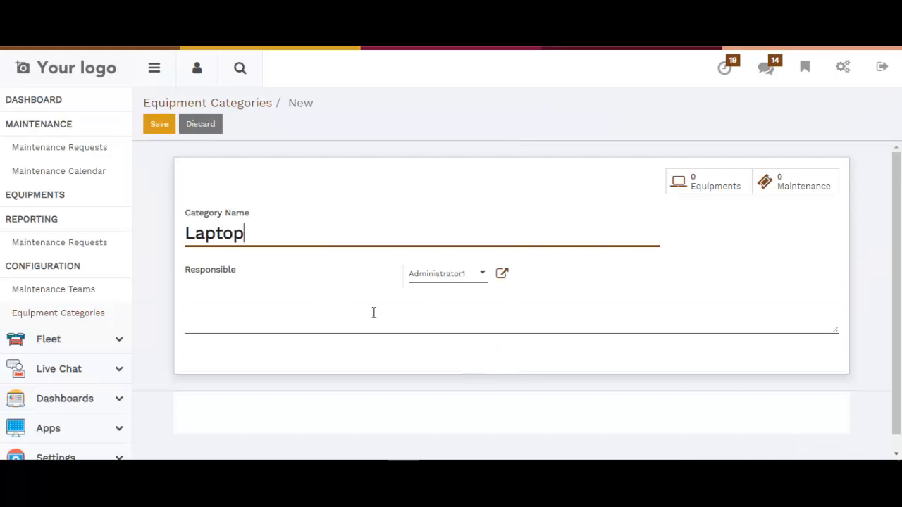
click(156, 129)
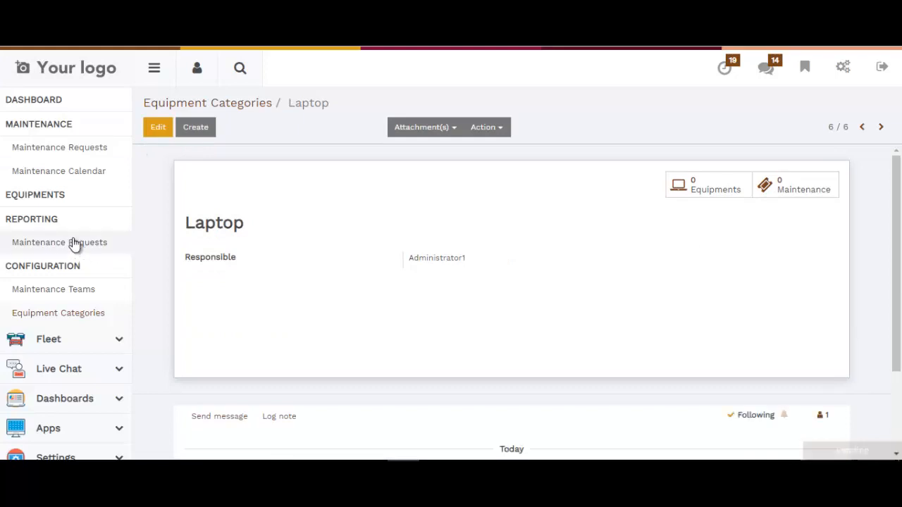
Start a new equipment record and name it HP Laptop 402.
click(55, 202)
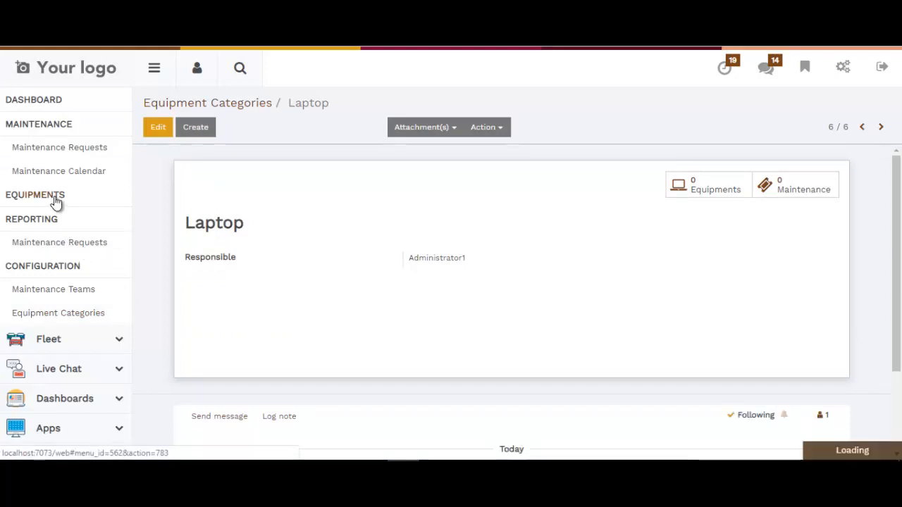
click(165, 132)
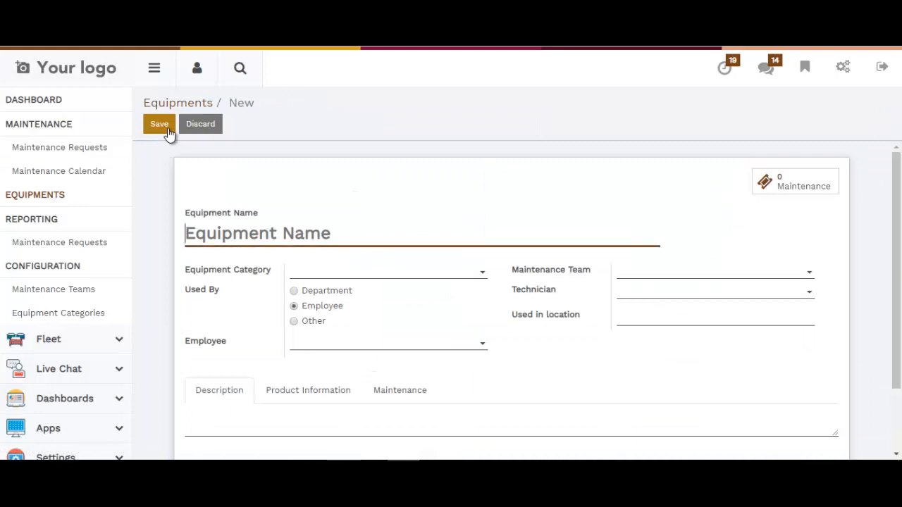
text(HP L)
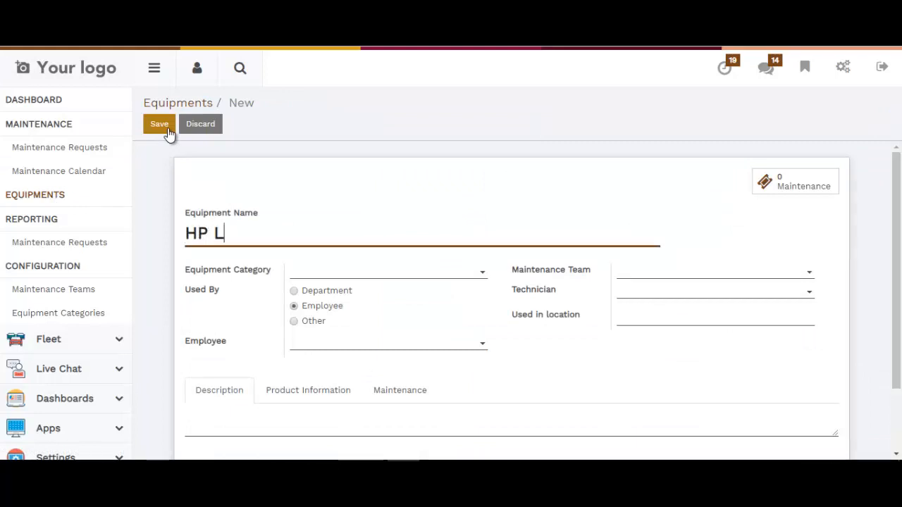
text(aptop 4)
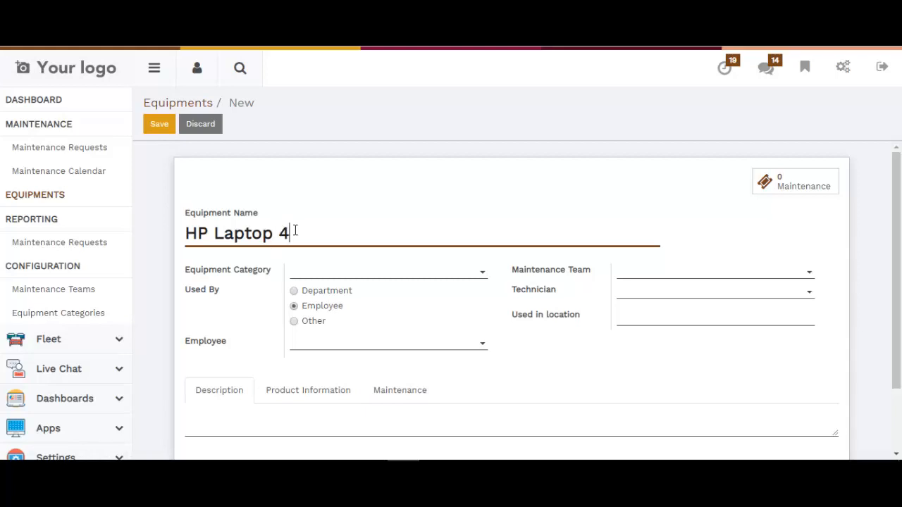
text(2)
Set the equipment category to Laptop and the maintenance team to Laptop Maintenance, and assign the equipment to an employee.
click(321, 275)
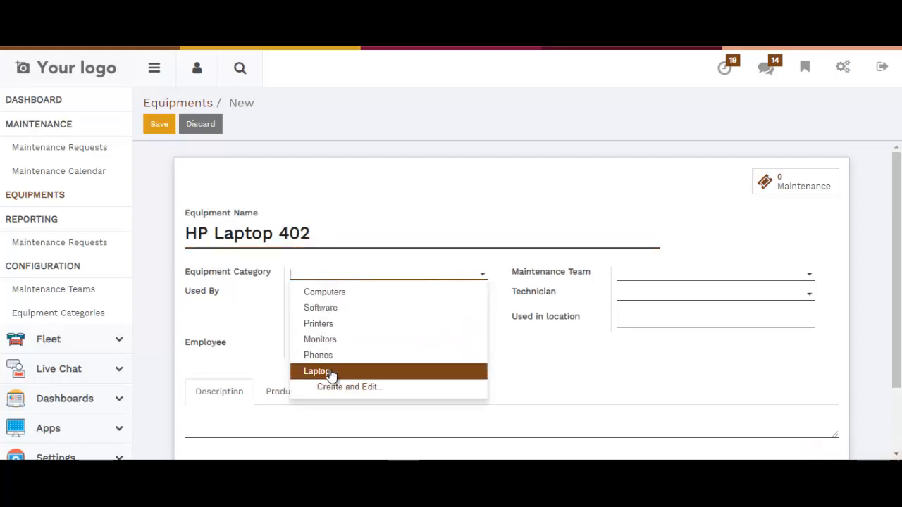
click(334, 372)
click(668, 275)
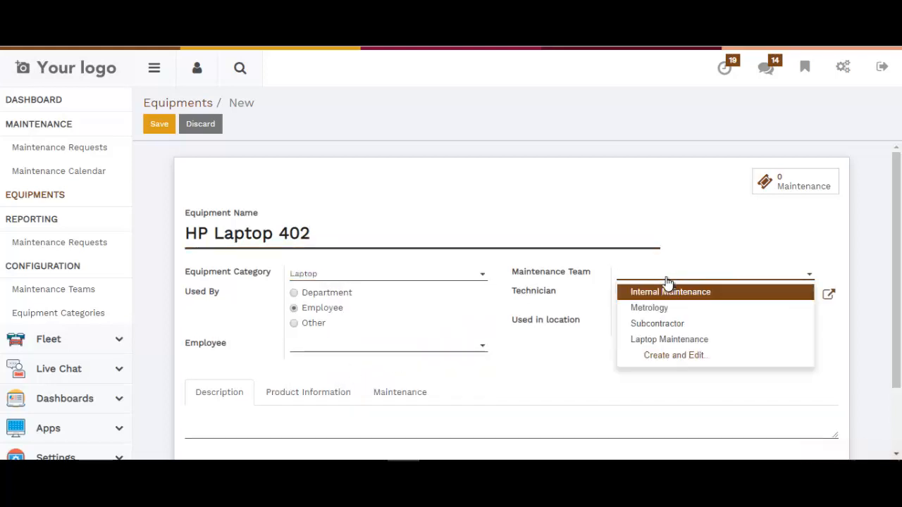
click(668, 340)
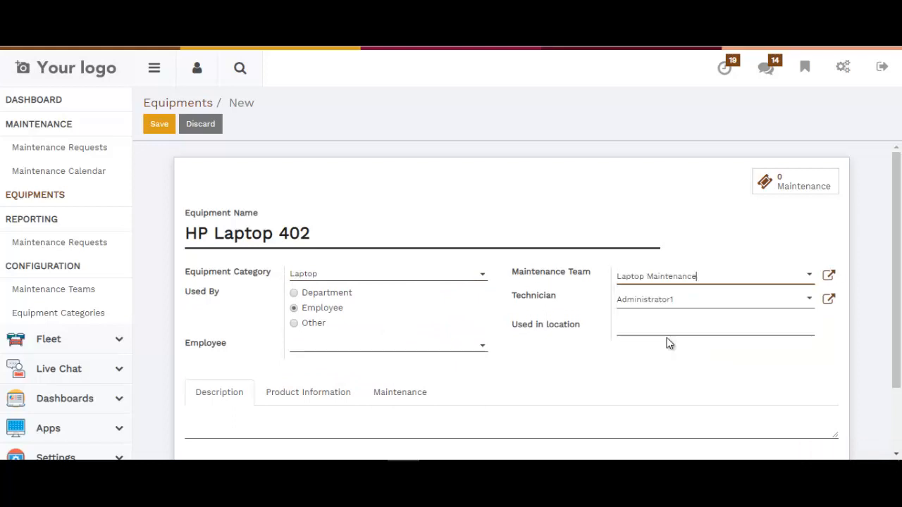
click(303, 345)
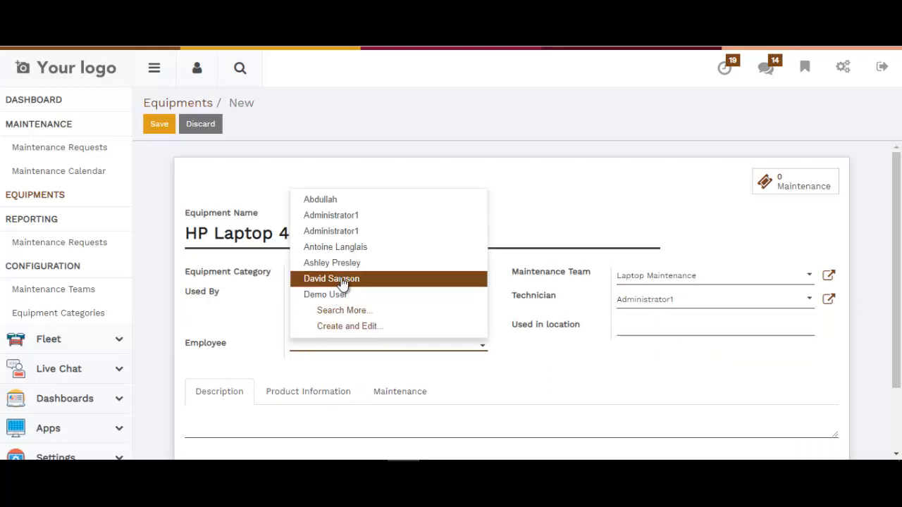
click(331, 282)
In the equipment's product information, set the warranty date to 11/30/2018 and the cost to 150.
click(310, 400)
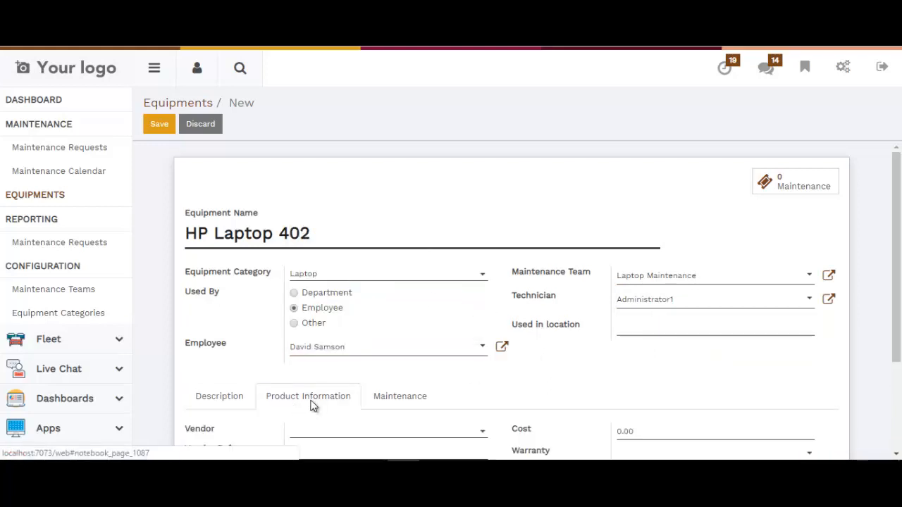
scroll(379, 357, down, 2)
click(666, 324)
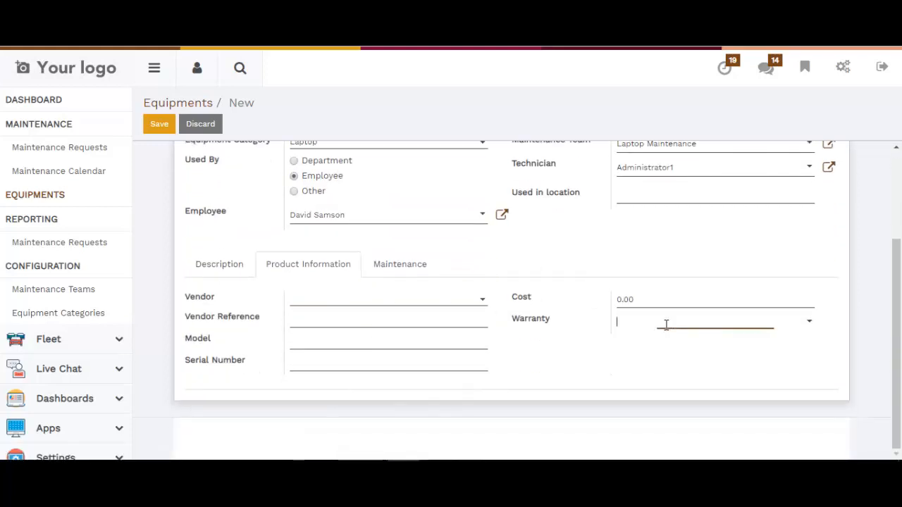
click(752, 280)
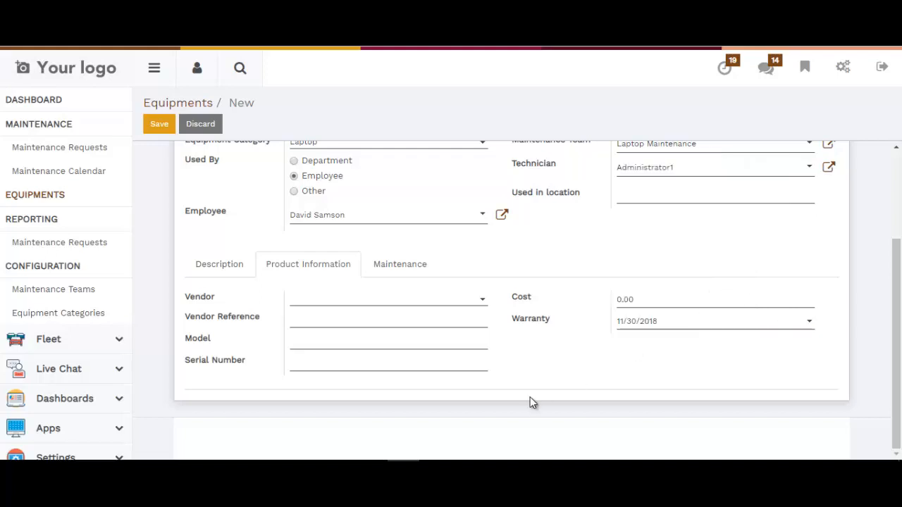
drag(660, 291, 638, 297)
click(638, 297)
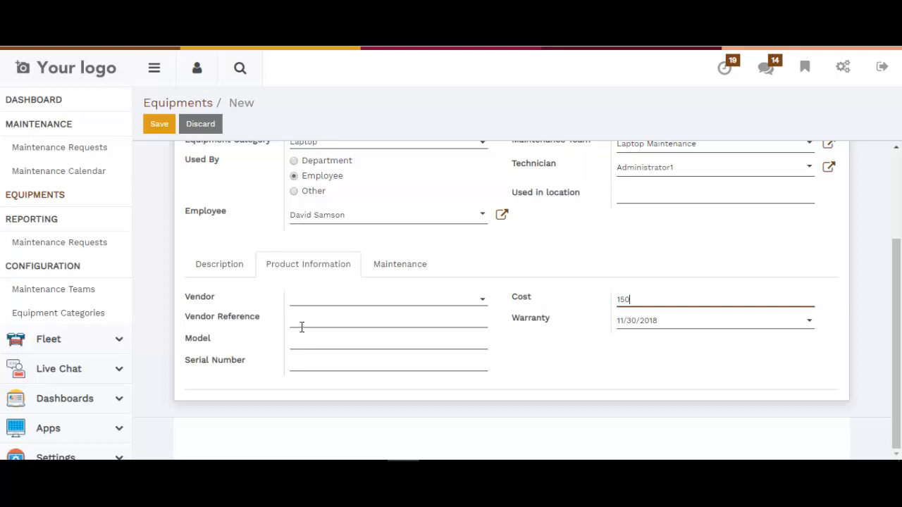
Enter the model Probook 402 and serial number 402369 for the equipment, and save the record.
click(307, 363)
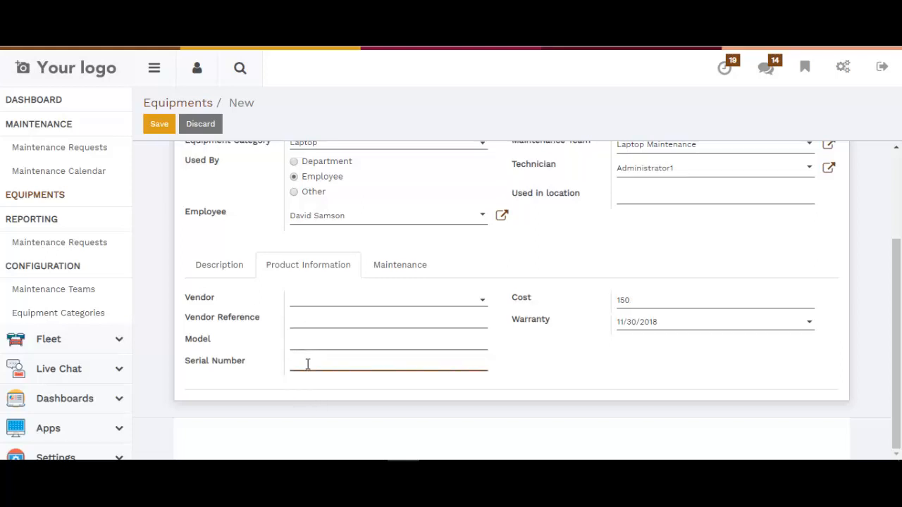
click(340, 341)
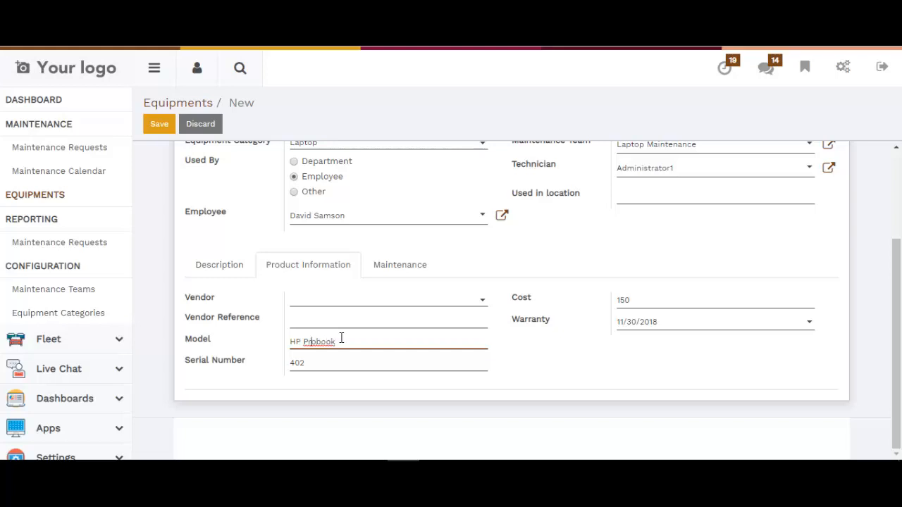
key(BackSpace)
key(BackSpace)
key(BackSpace)
click(317, 364)
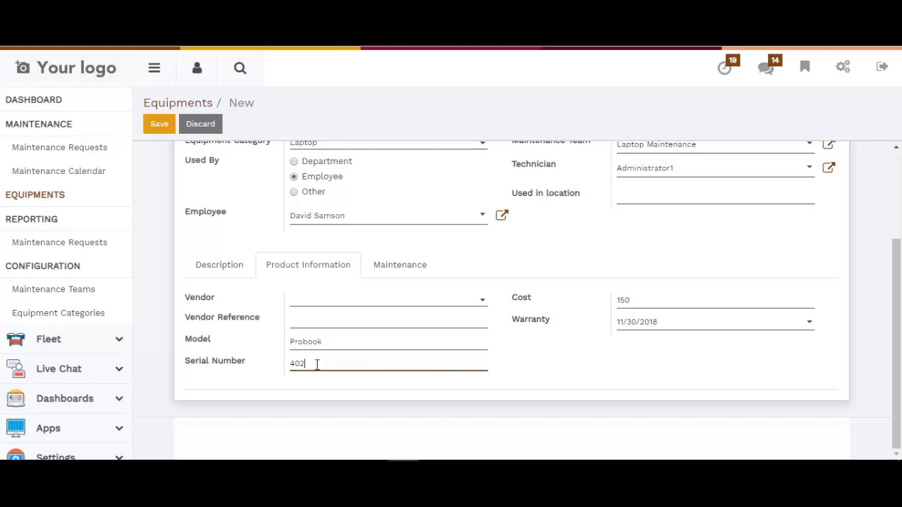
click(334, 342)
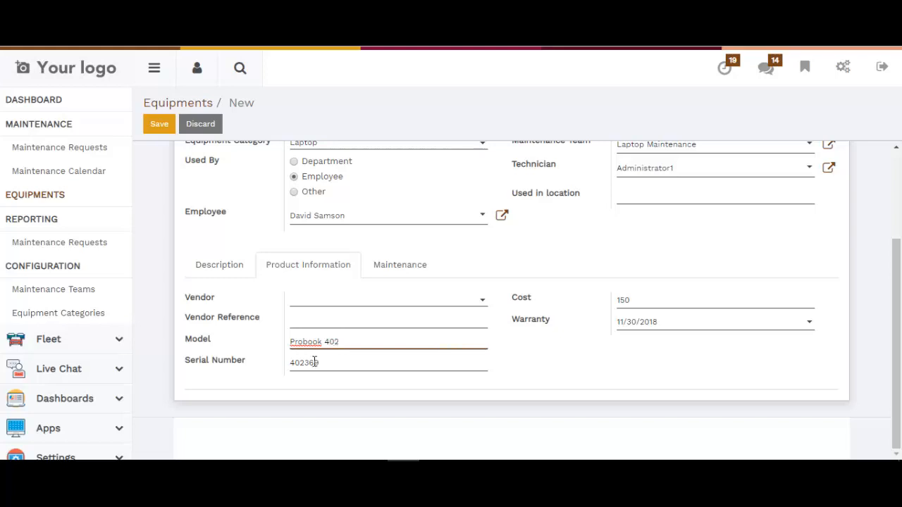
scroll(234, 204, up, 4)
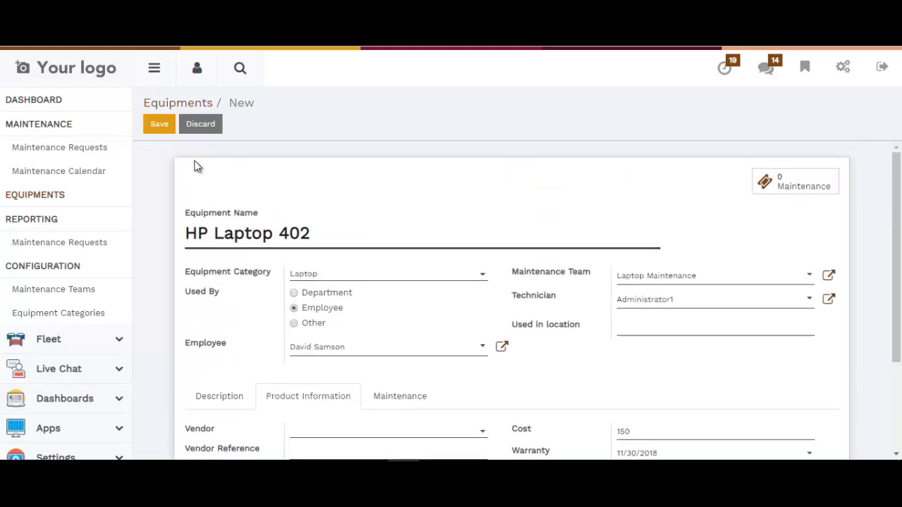
click(161, 130)
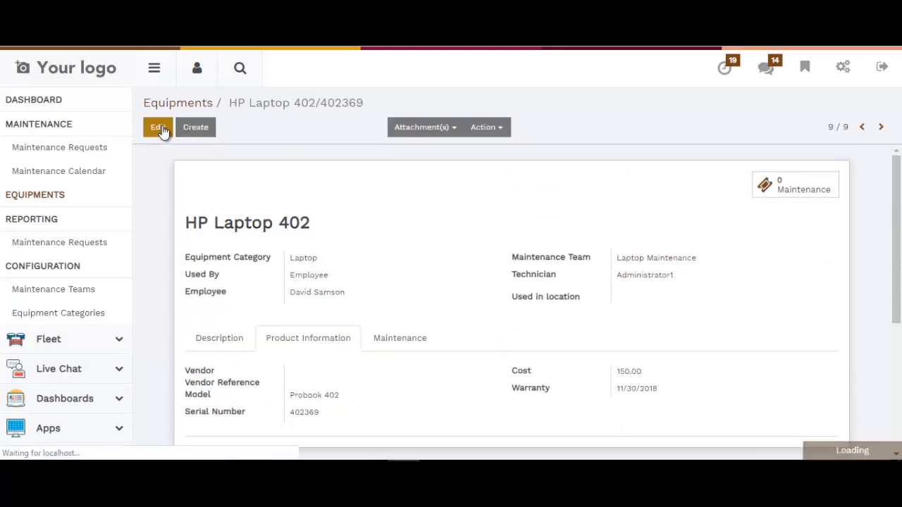
Start a new maintenance request from the Laptop Maintenance team's to-do requests on the maintenance dashboard.
scroll(66, 174, up, 1)
click(49, 171)
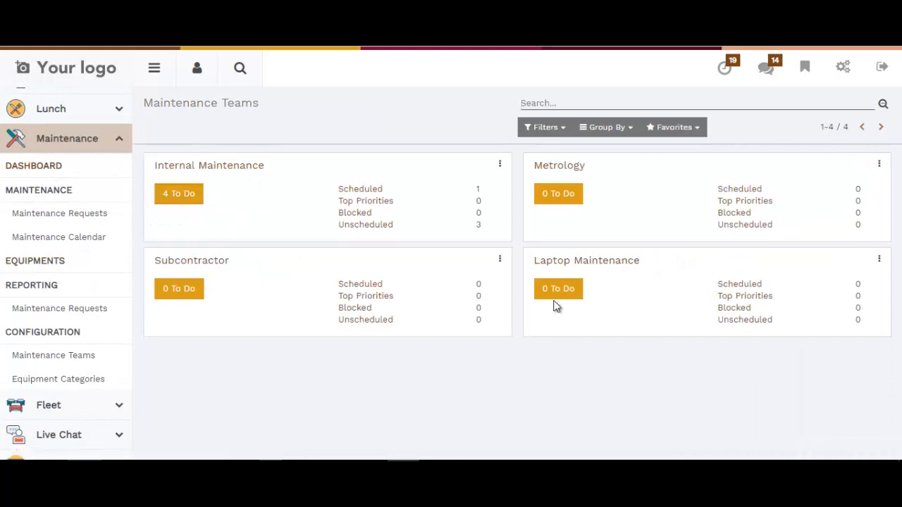
click(557, 291)
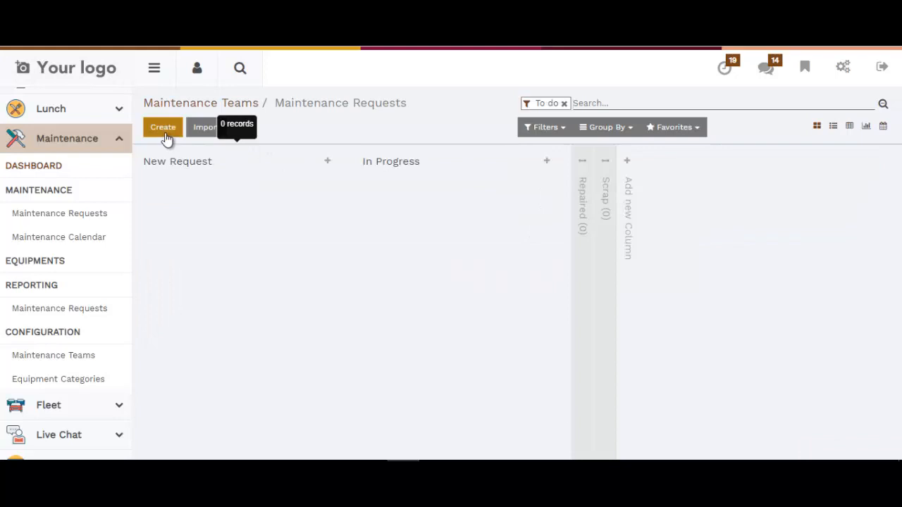
click(163, 132)
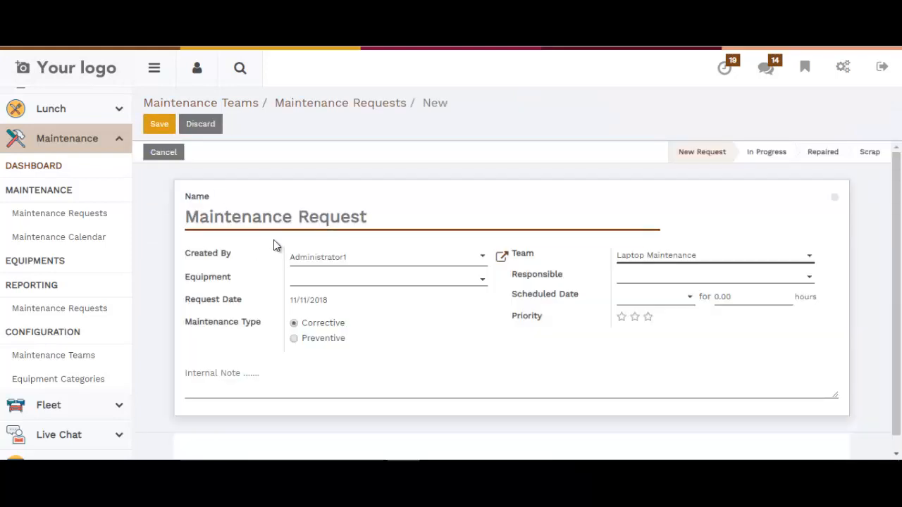
Name the new maintenance request Install windows 10.
click(276, 220)
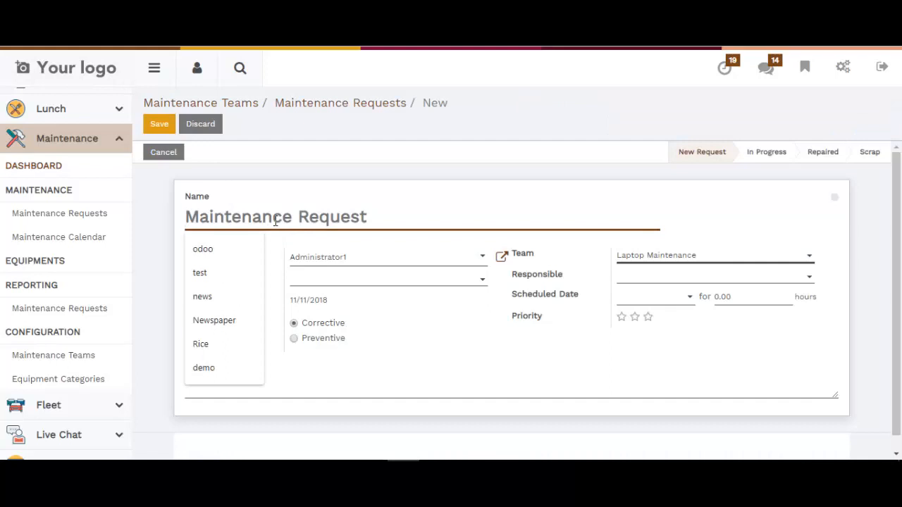
text(In)
text(sta)
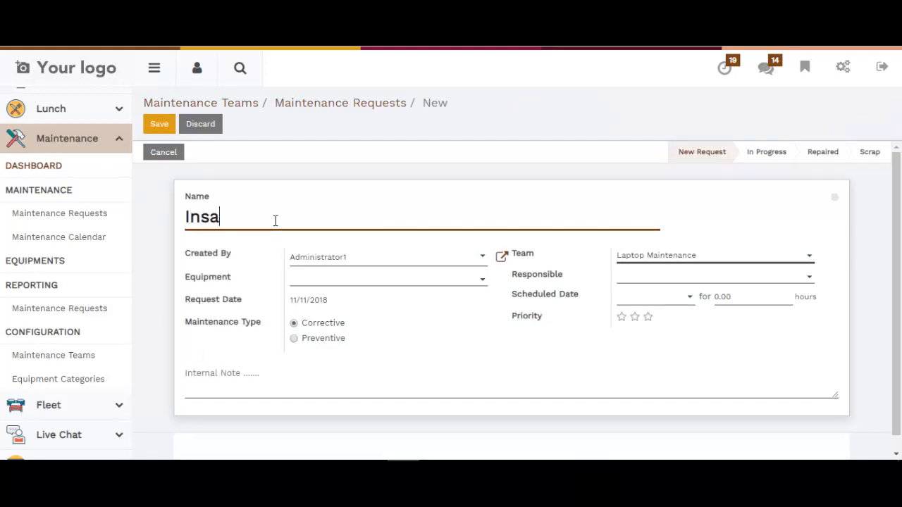
key(BackSpace)
text(tall windown)
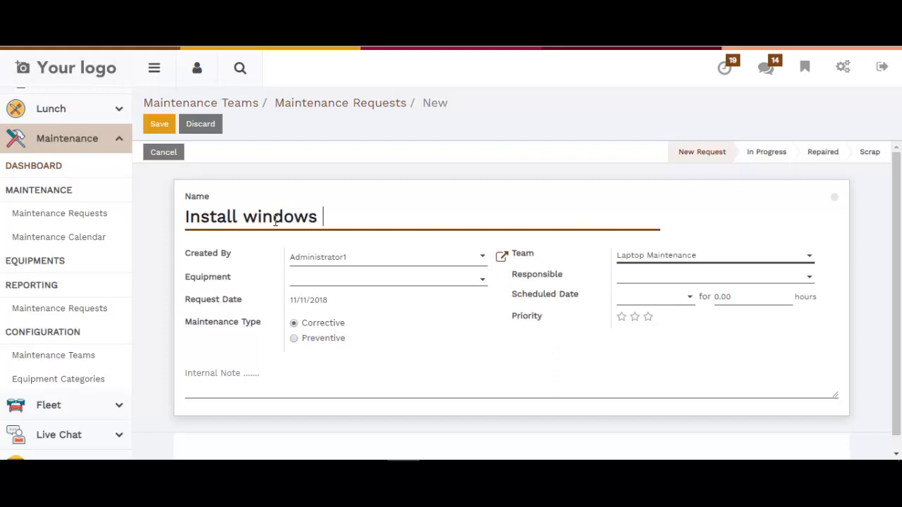
text( 10)
Set the request's responsible to Administrator1 and choose HP Laptop/LP/303/28292090 as the equipment from the full equipment list.
click(630, 282)
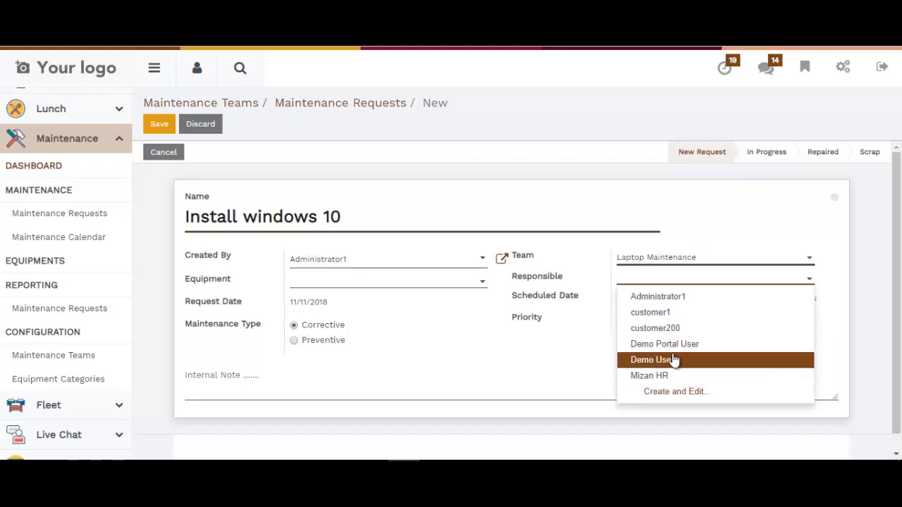
click(673, 297)
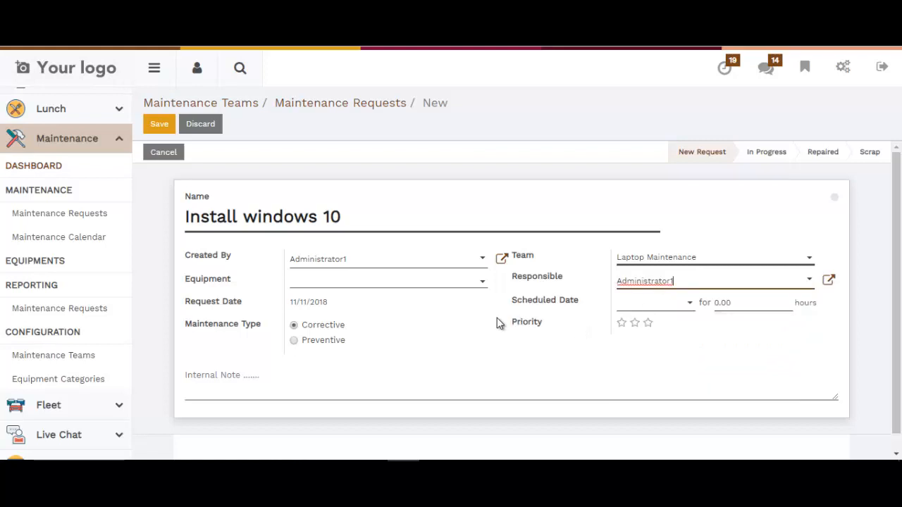
click(308, 284)
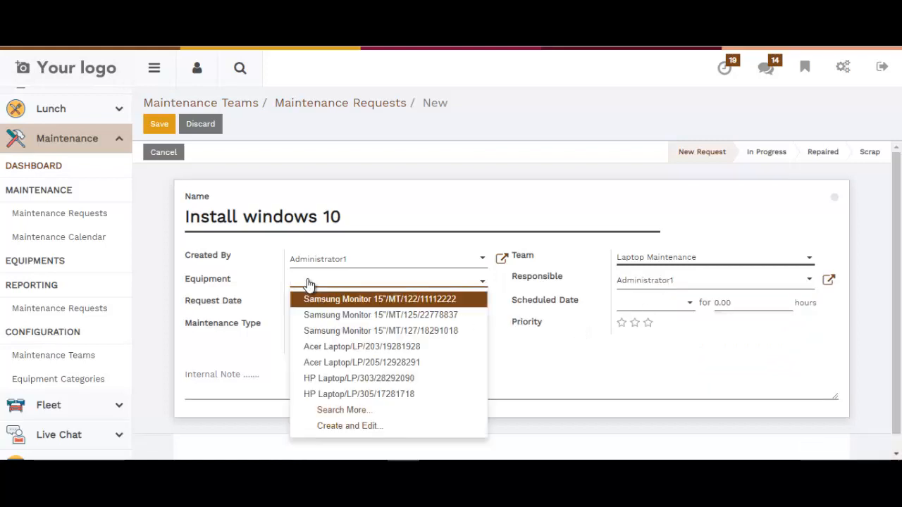
text(H)
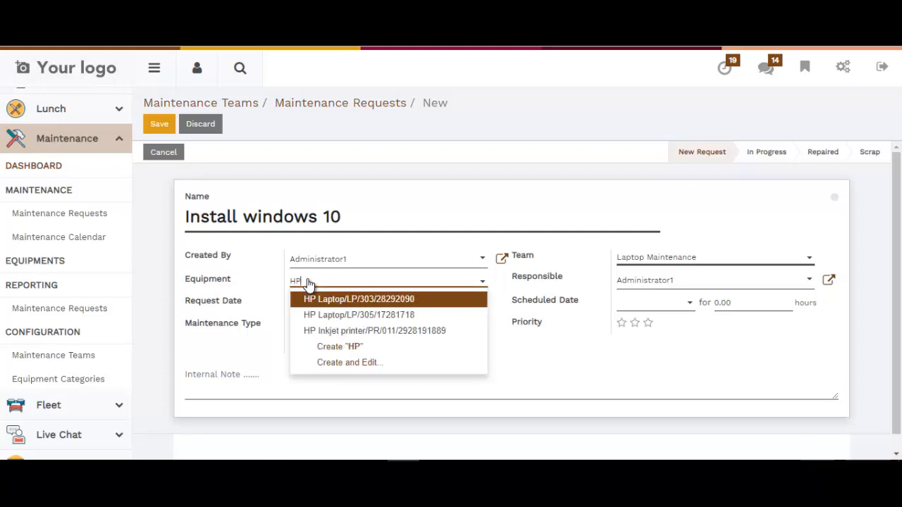
text(P Lapto)
key(BackSpace)
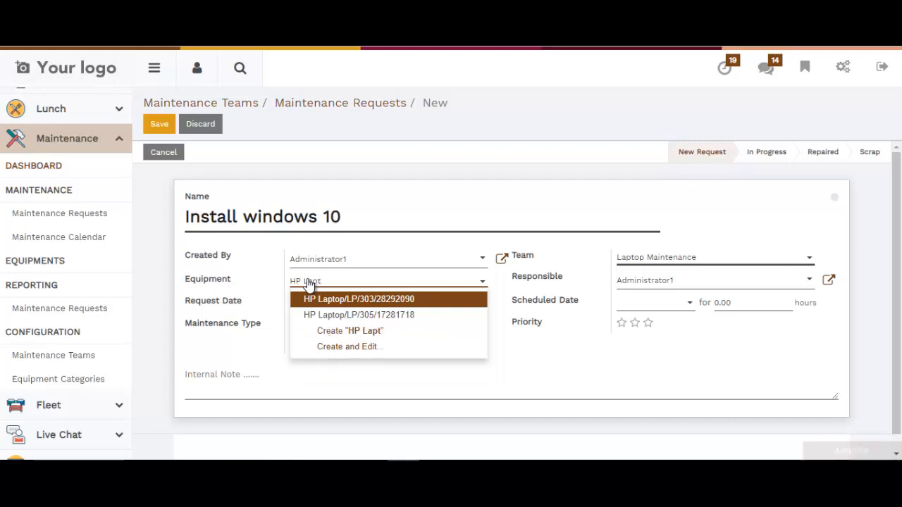
key(BackSpace)
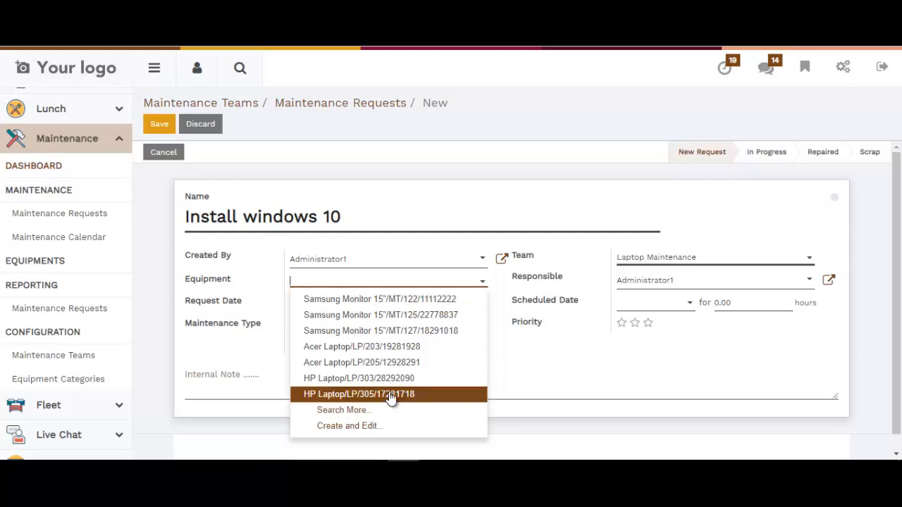
click(345, 412)
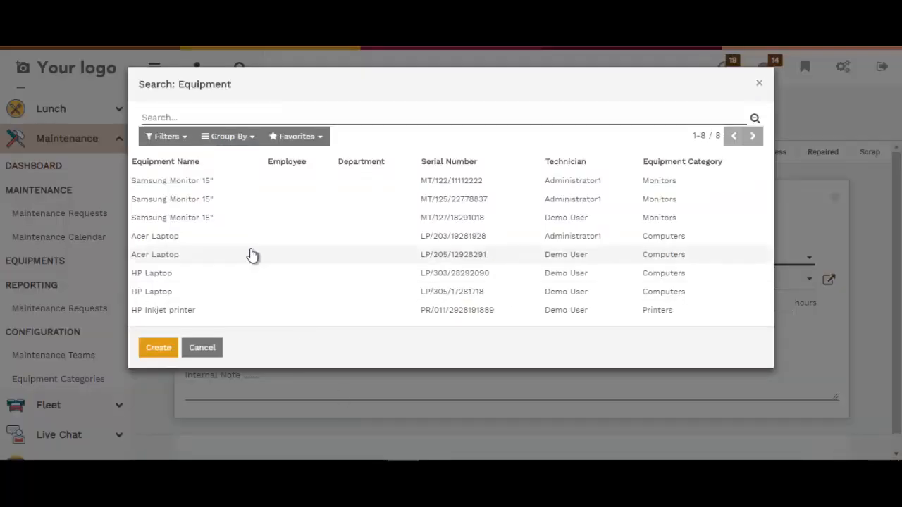
click(168, 277)
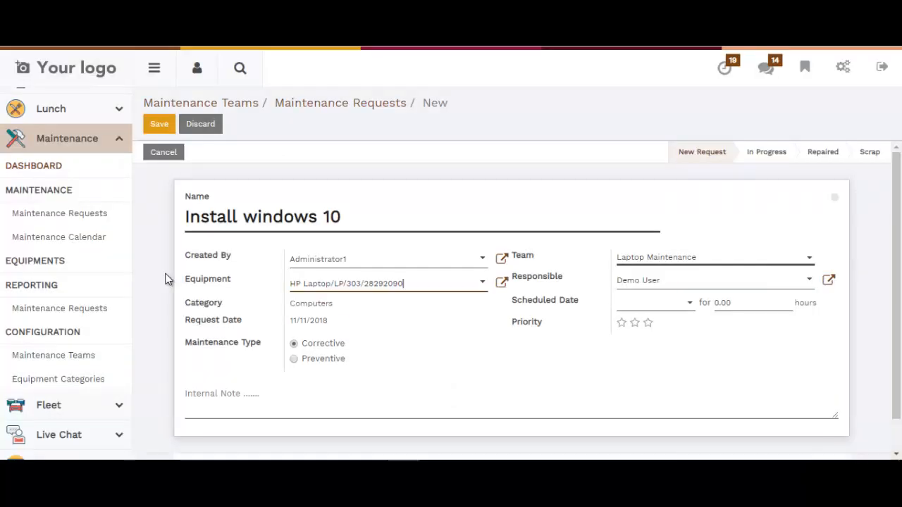
Schedule the maintenance request for 11/12/2018 with a duration of 2 hours, and save it.
click(620, 323)
click(739, 301)
click(636, 303)
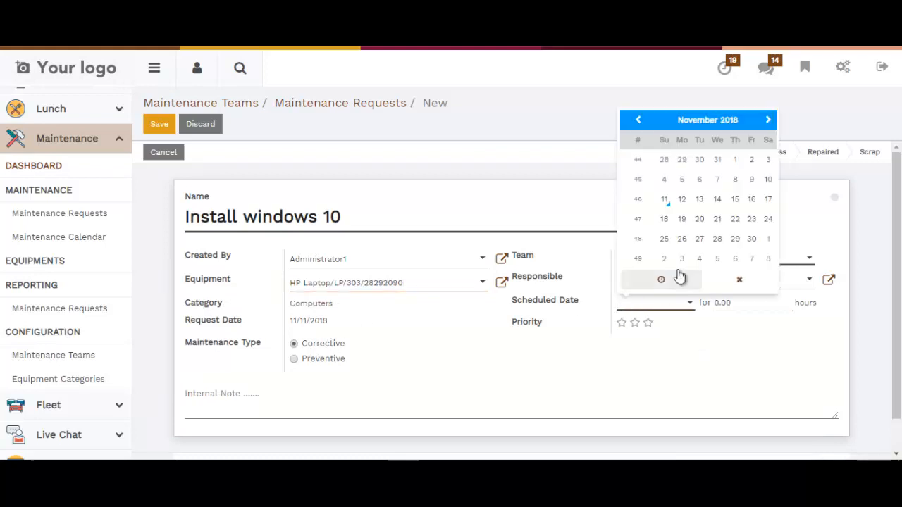
click(682, 200)
click(735, 302)
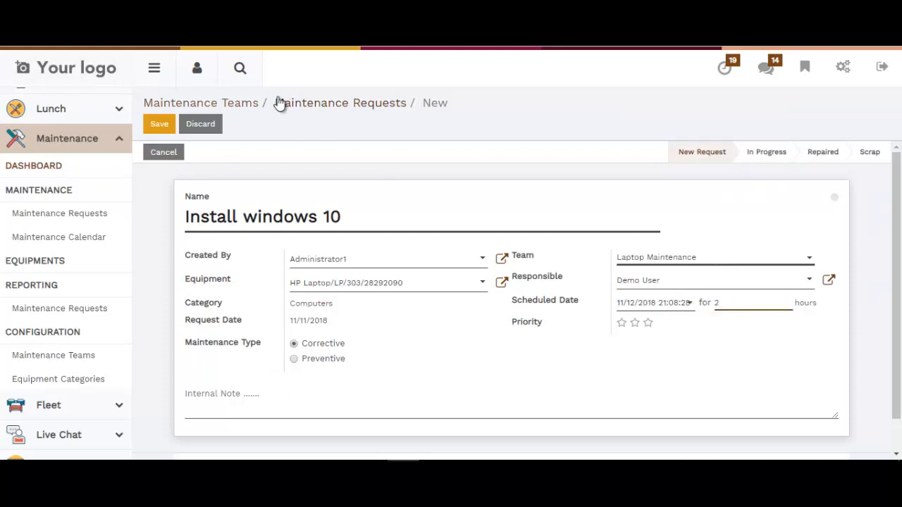
click(172, 127)
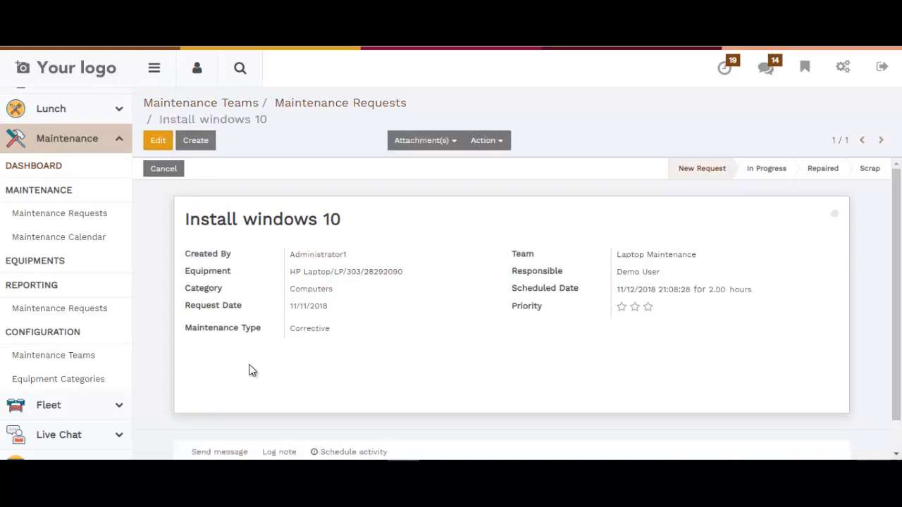
Open the Install windows 10 request from the overall maintenance requests board for editing.
click(67, 218)
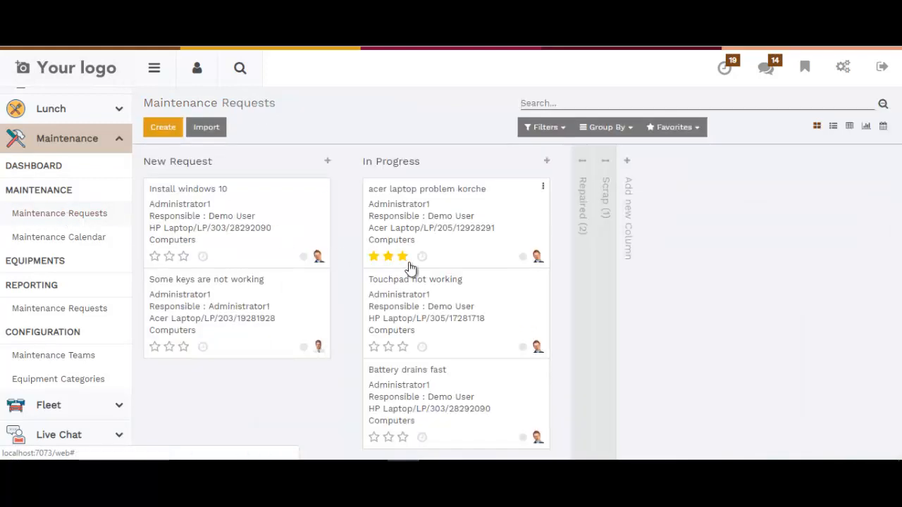
click(222, 204)
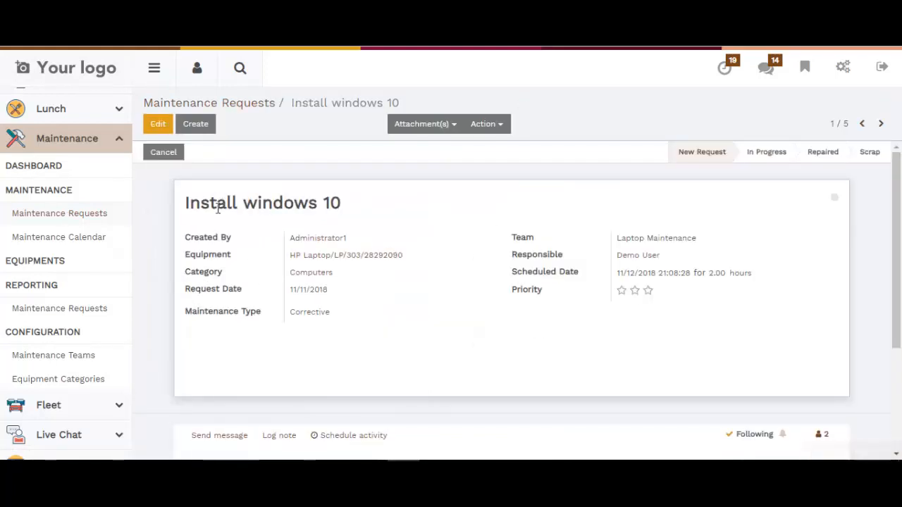
click(159, 127)
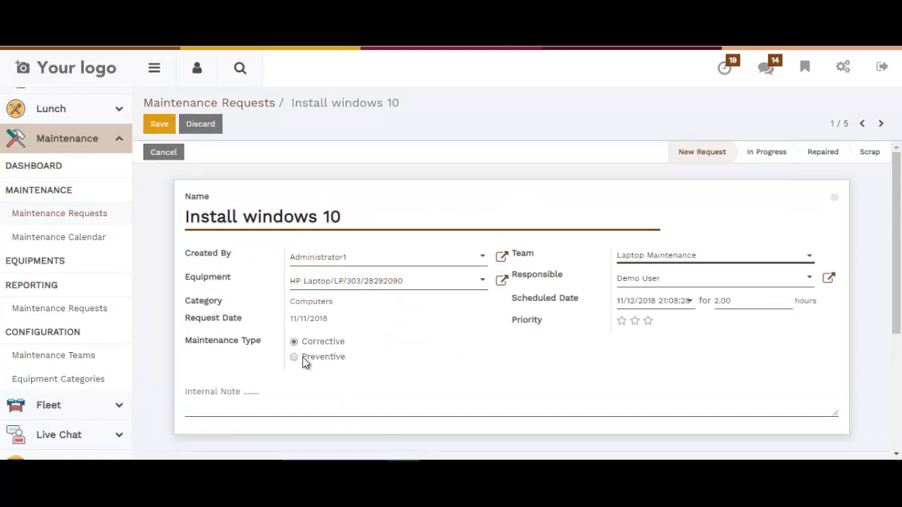
scroll(310, 374, down, 1)
scroll(423, 308, up, 1)
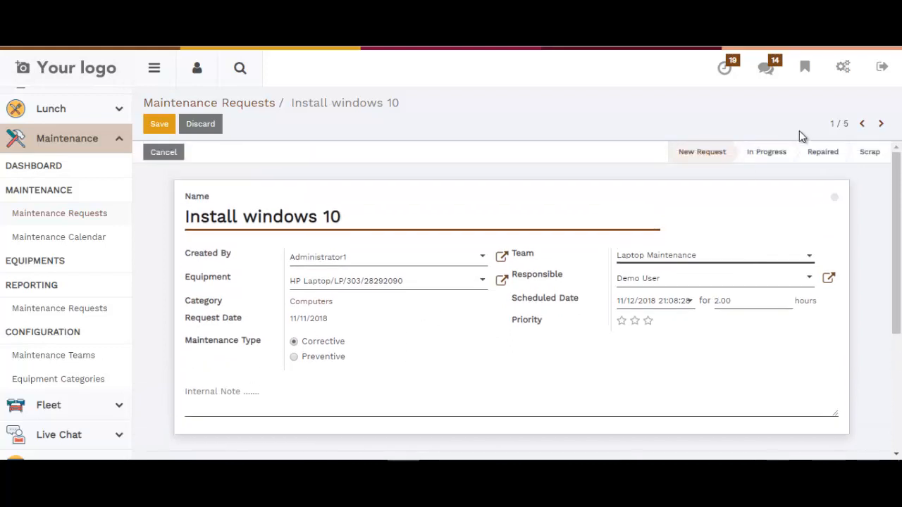
Move the request through In Progress to Repaired, save it, and unfold the Repaired stage on the requests board.
click(773, 161)
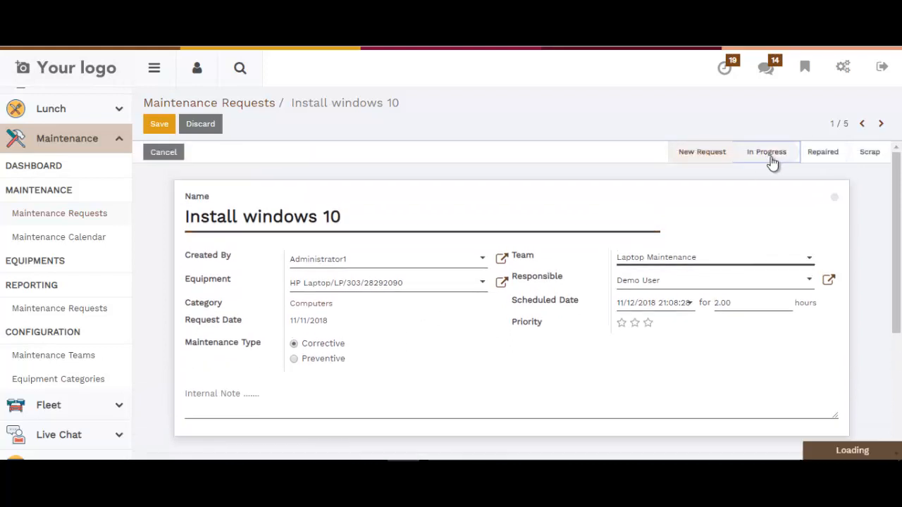
click(824, 152)
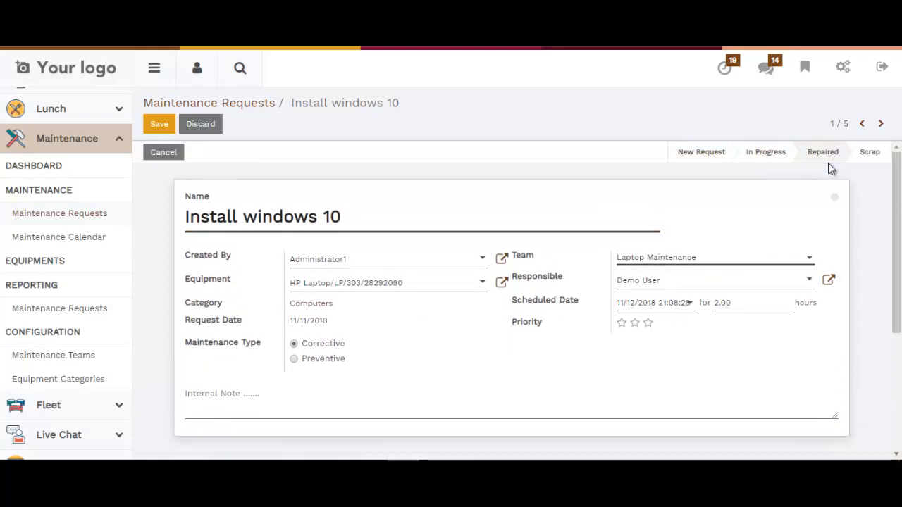
click(171, 128)
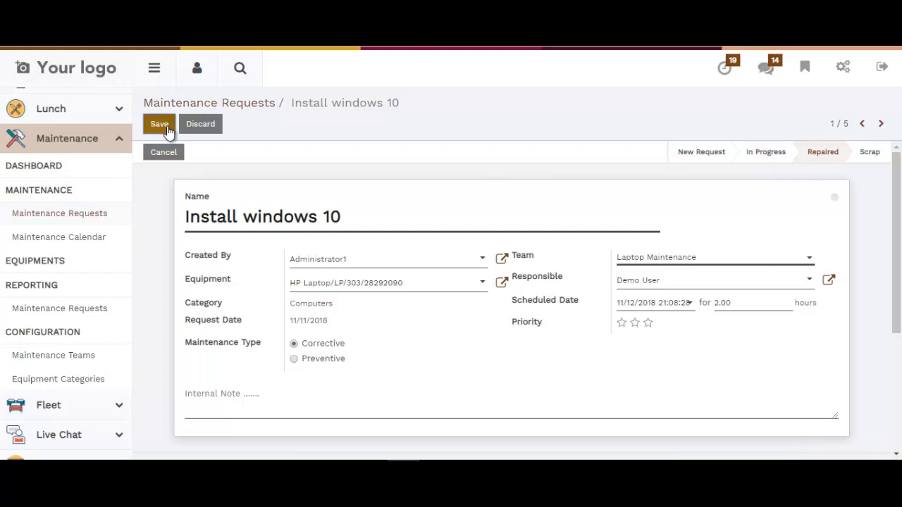
click(246, 104)
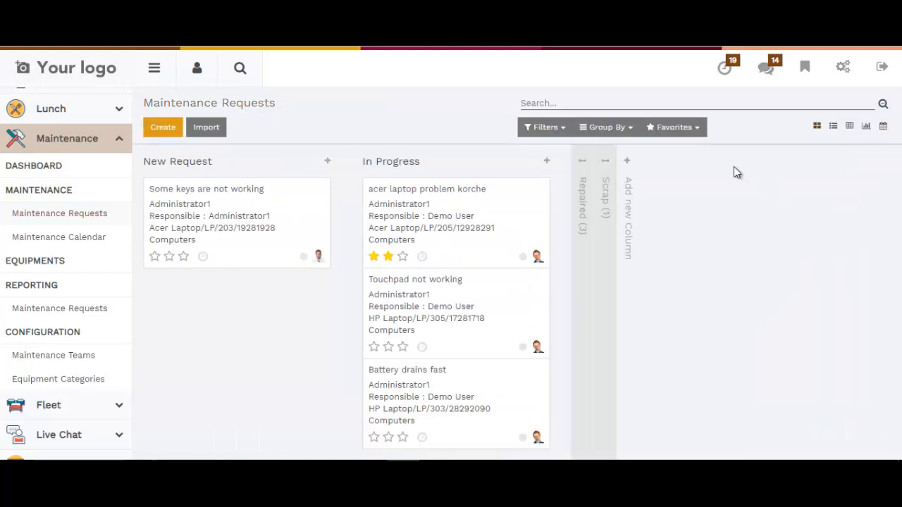
click(587, 189)
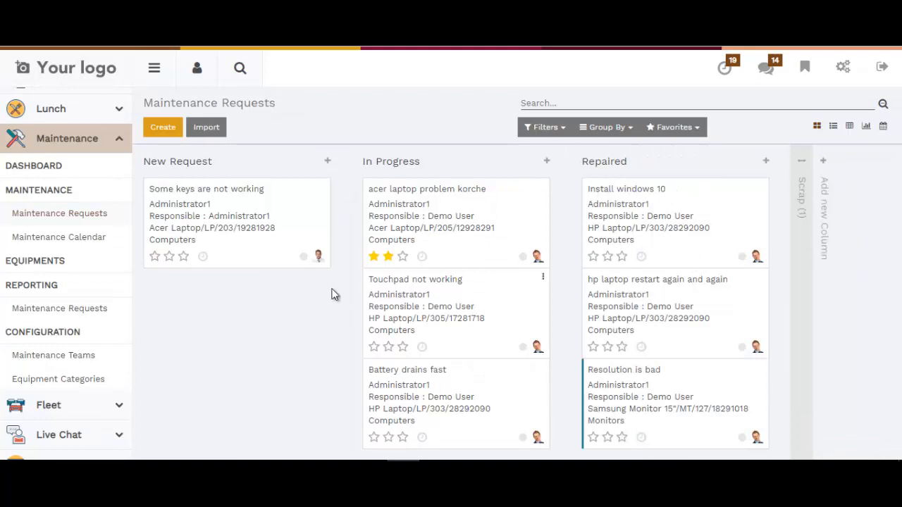
Examine the Install windows 10 entry on 11/12/2018 in the maintenance calendar, and open the maintenance requests report.
click(78, 240)
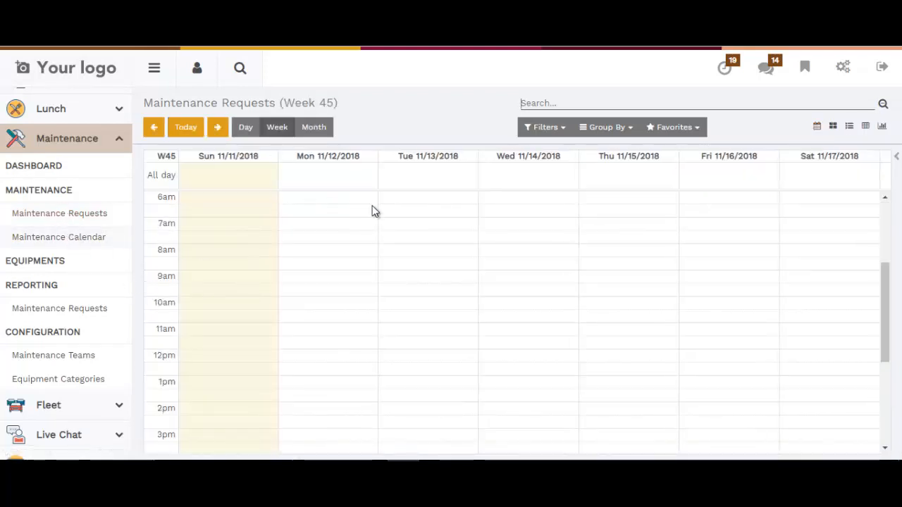
scroll(715, 250, down, 5)
scroll(543, 296, up, 5)
scroll(543, 296, down, 5)
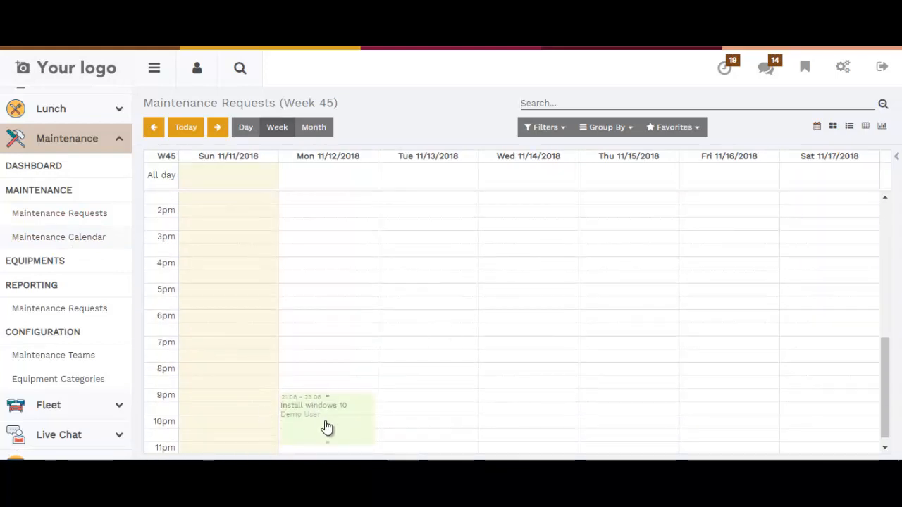
scroll(316, 410, down, 1)
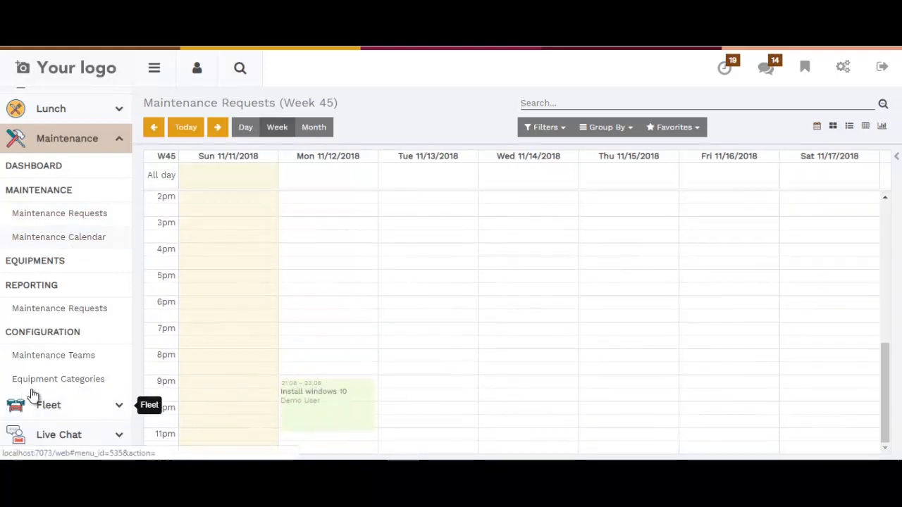
click(35, 308)
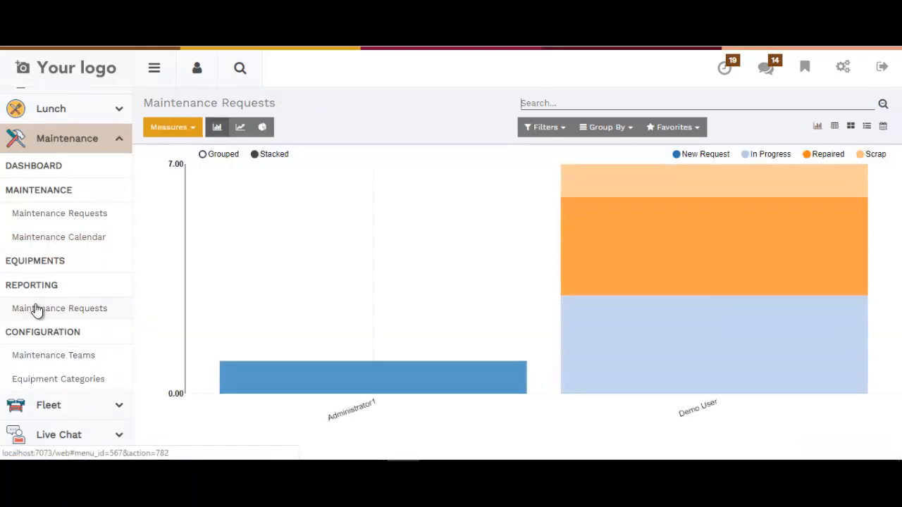